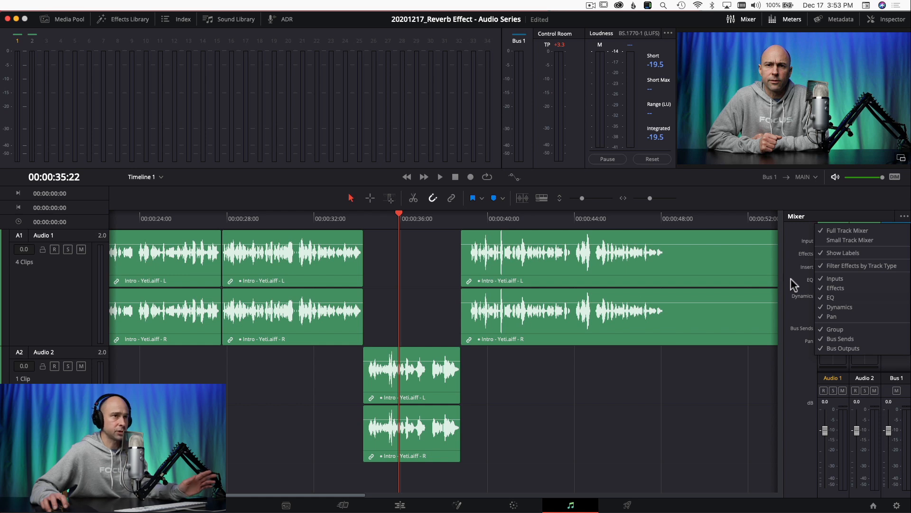
Add the Fairlight FX Reverb effect to the Audio 1 channel in the mixer.
click(791, 281)
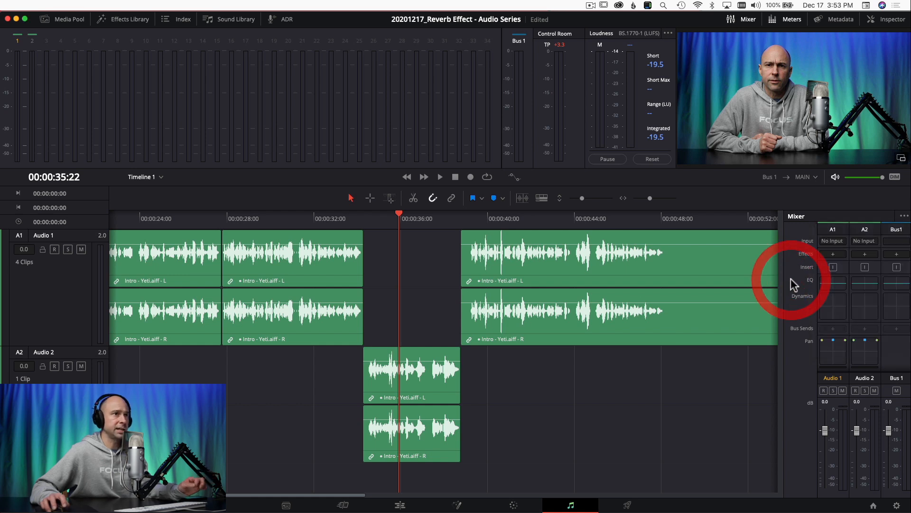
scroll(836, 315, down, 3)
scroll(836, 319, up, 3)
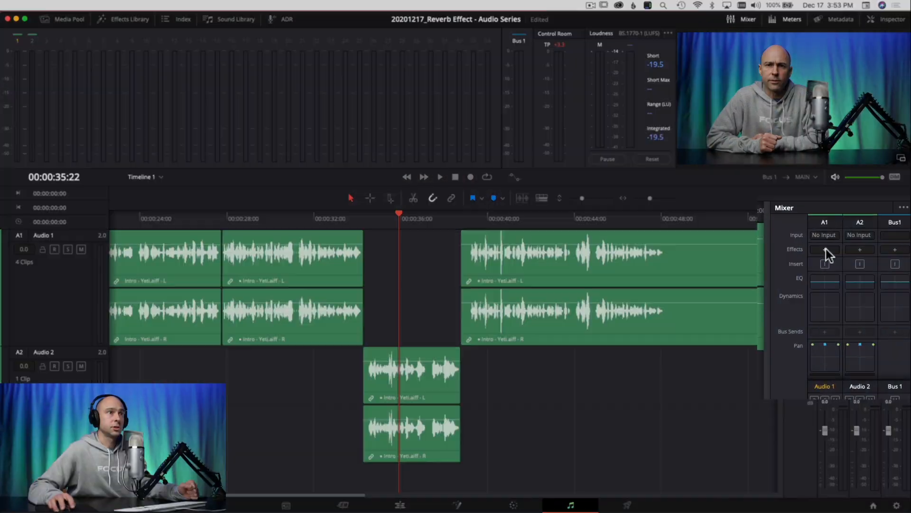
click(825, 249)
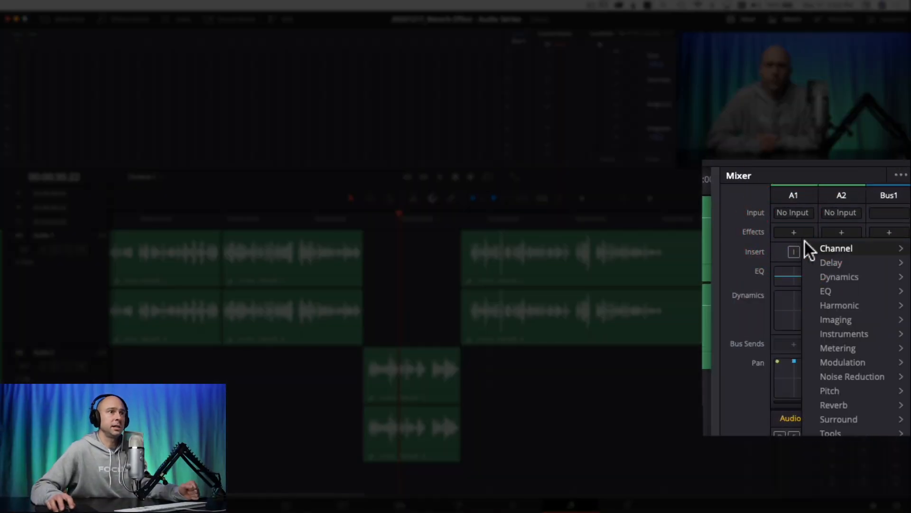
mouse_move(833, 399)
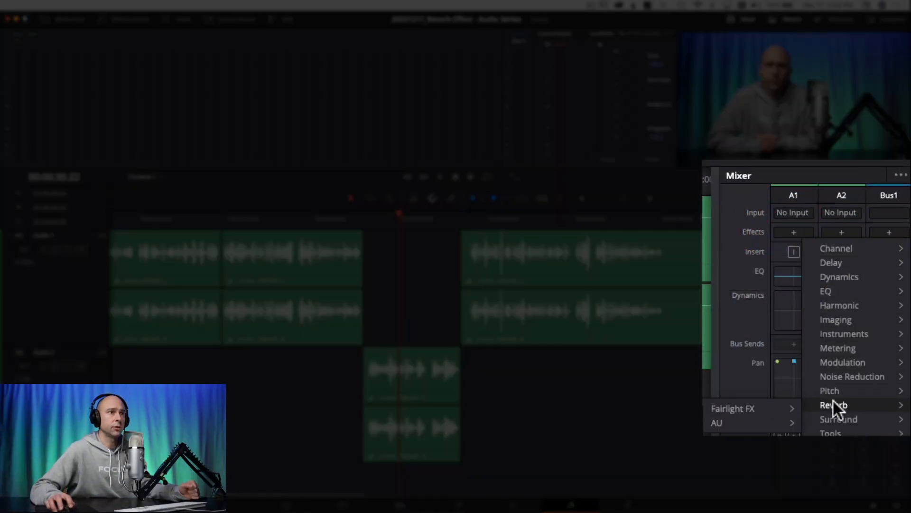
mouse_move(748, 409)
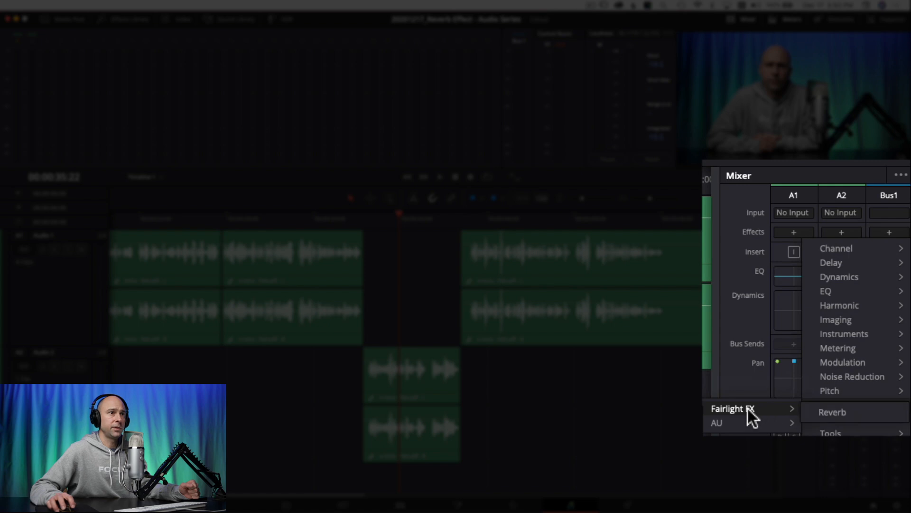
click(848, 413)
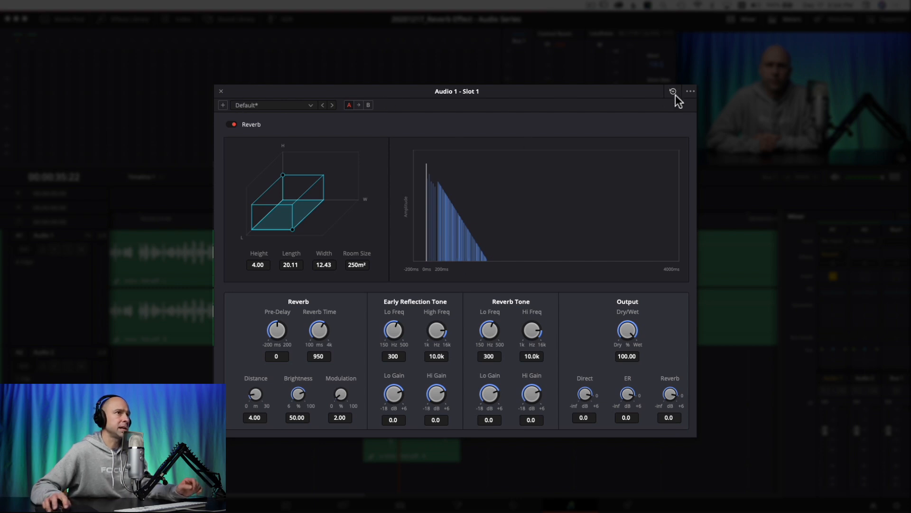
Look through the Reverb presets, loading them one after another from Bathroom on to Small Theatre.
click(689, 92)
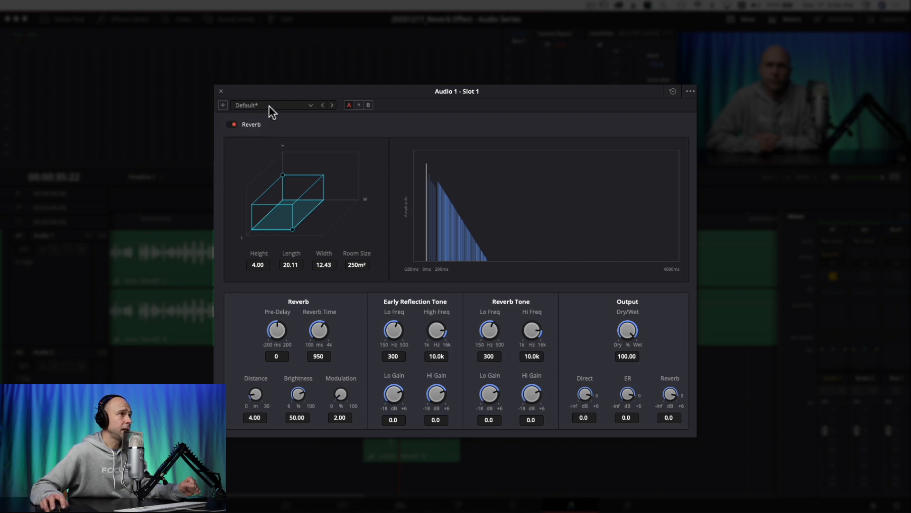
click(311, 105)
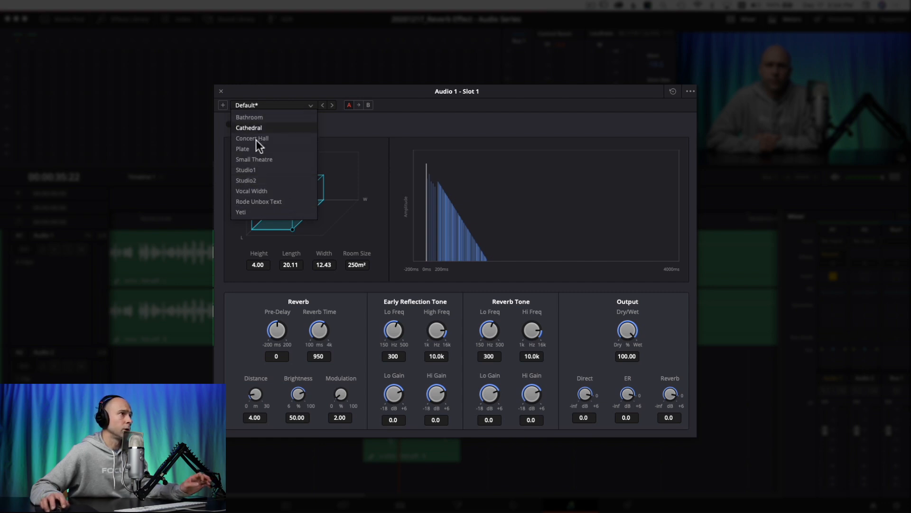
click(325, 106)
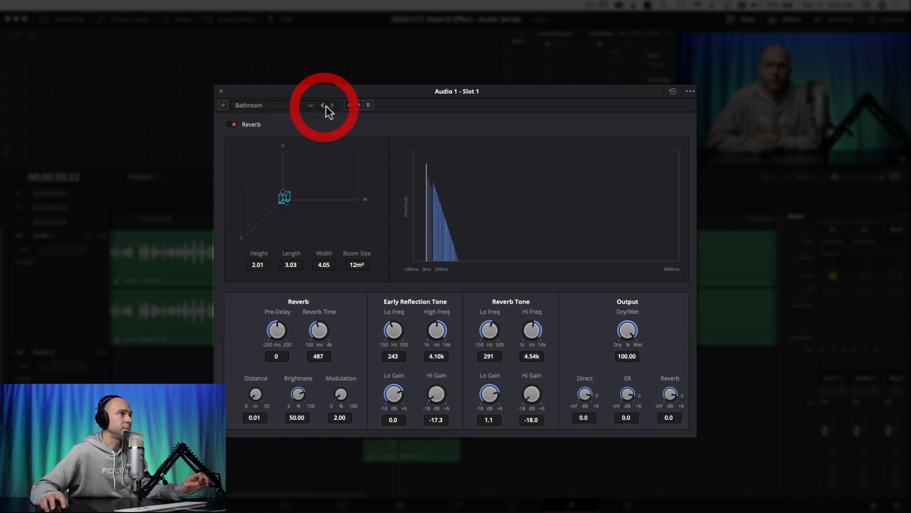
click(328, 105)
click(332, 106)
click(332, 106)
click(332, 105)
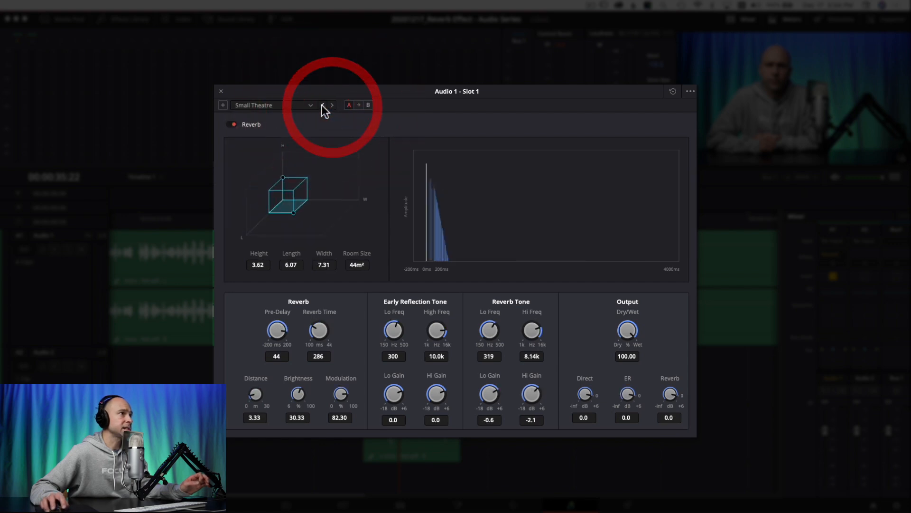
Load the Concert Hall preset and reshape its room to height 10.00, length 5.10 and width 12.23.
click(322, 106)
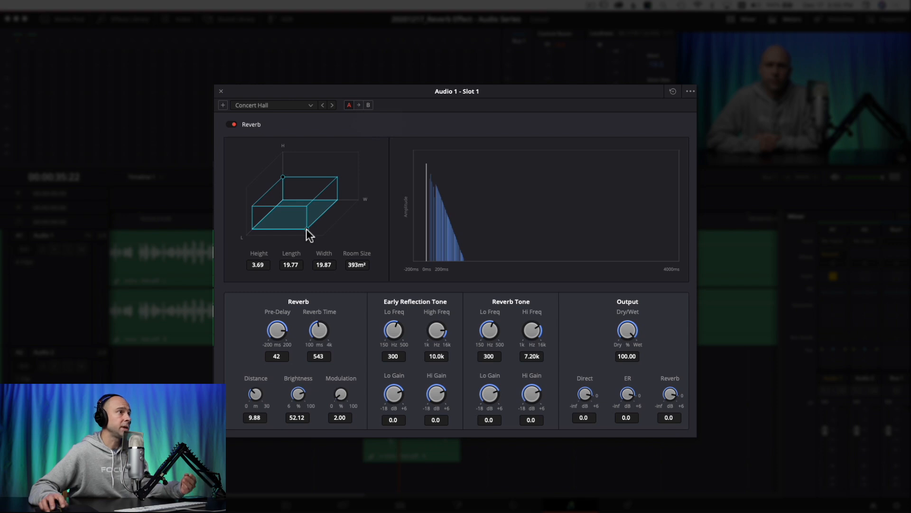
drag(283, 177, 283, 152)
mouse_move(306, 227)
mouse_down()
mouse_move(327, 199)
mouse_move(291, 202)
mouse_move(316, 187)
mouse_move(272, 193)
mouse_move(308, 191)
mouse_move(314, 213)
mouse_up()
Load the Plate, Studio1 and Cathedral presets in turn to compare their room shapes.
click(311, 104)
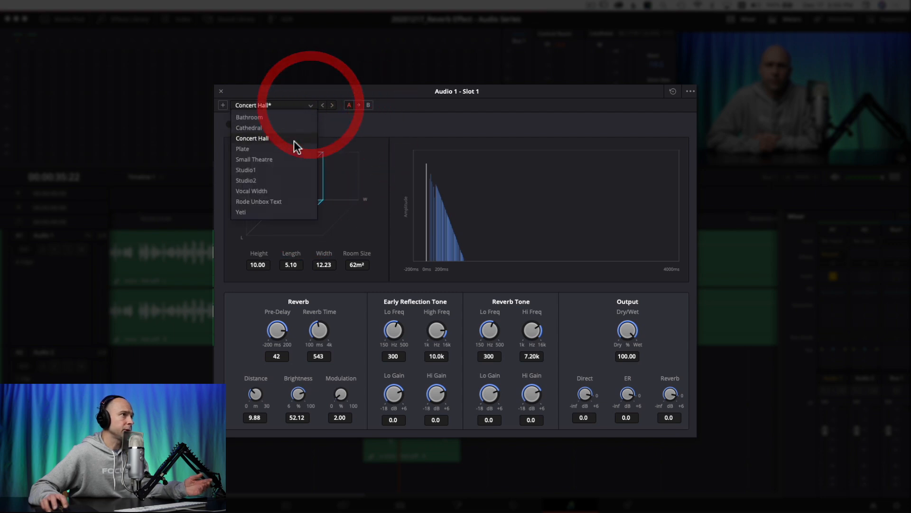
click(289, 150)
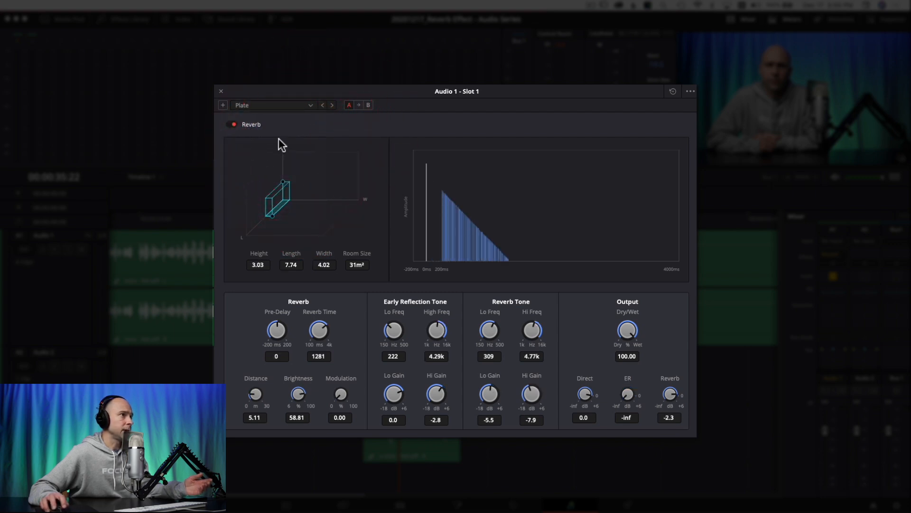
click(296, 105)
click(283, 168)
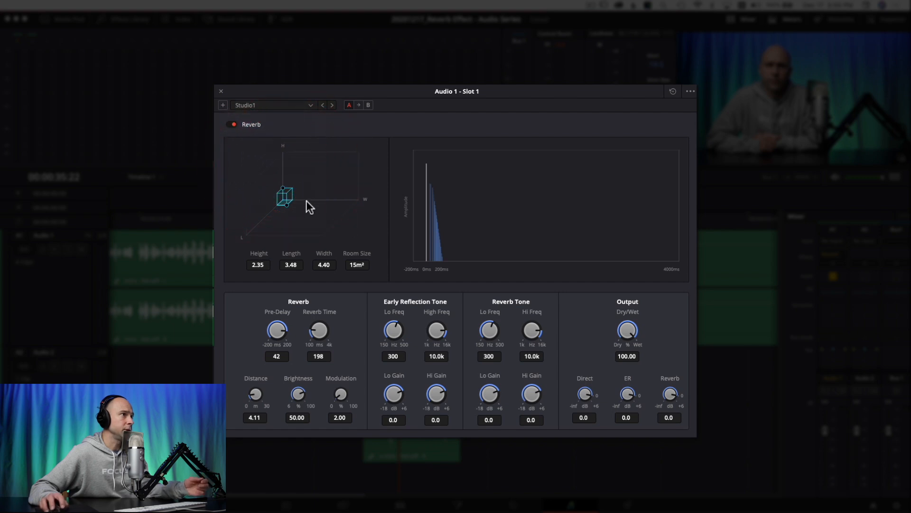
click(309, 105)
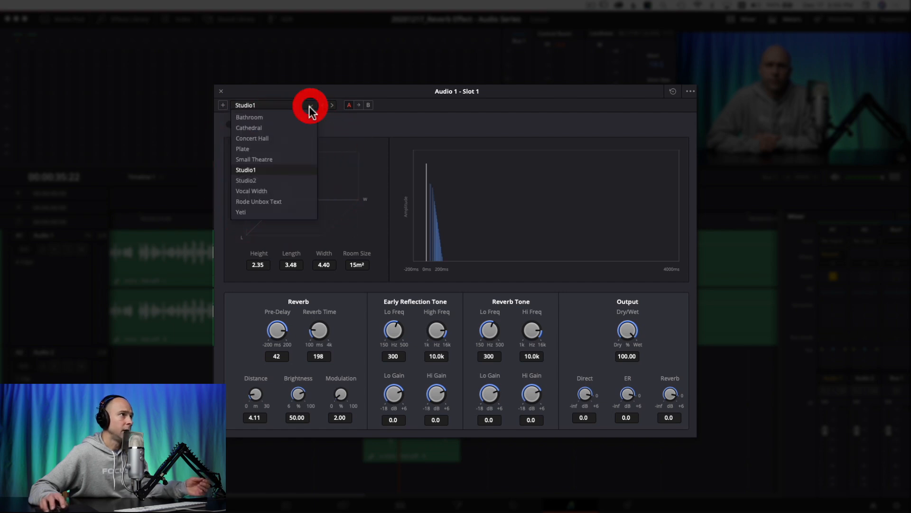
click(293, 128)
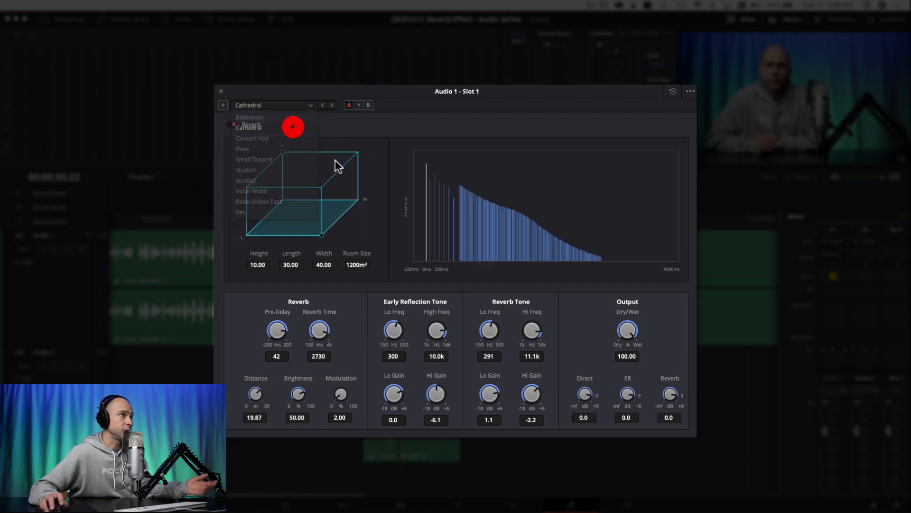
click(322, 236)
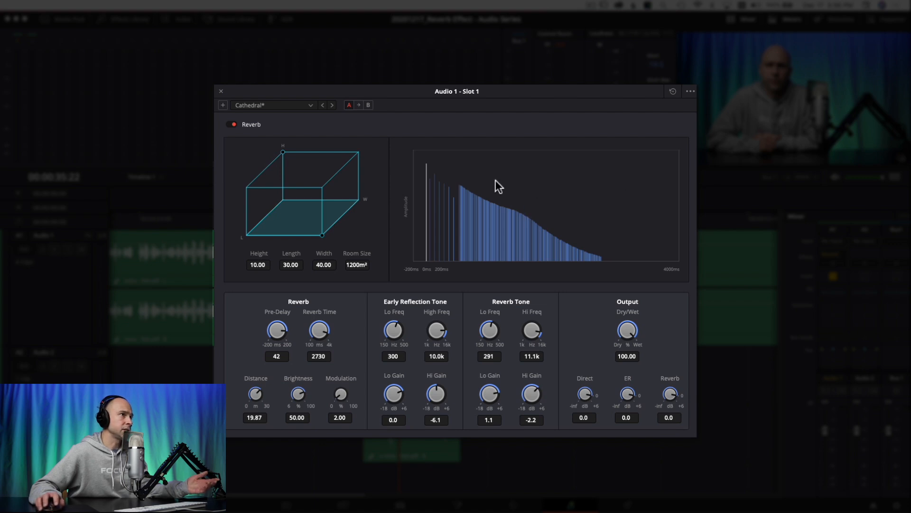
Switch to the Plate preset and back to Cathedral to compare their reverb amplitude graphs.
click(311, 105)
click(273, 150)
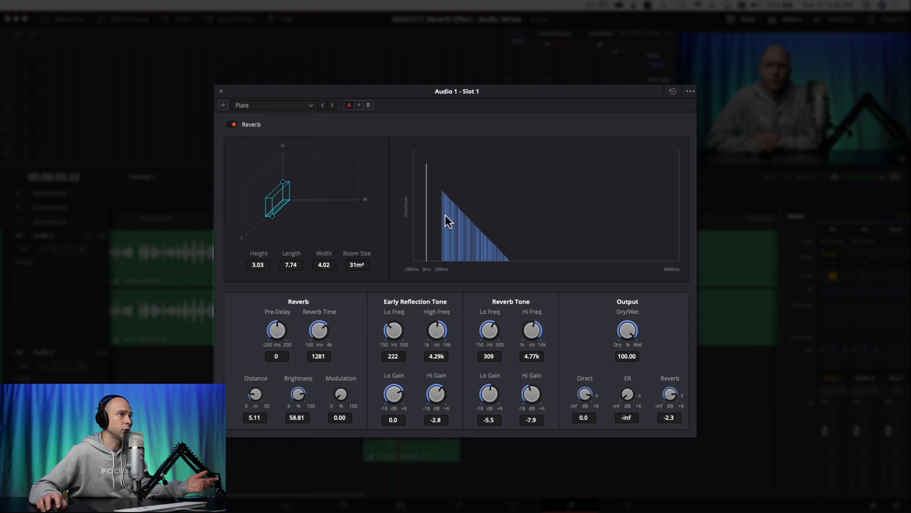
click(273, 106)
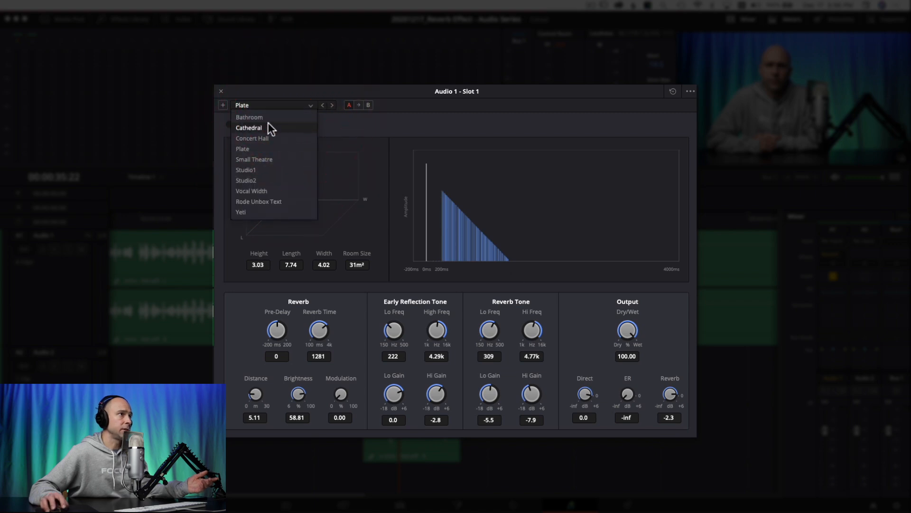
click(267, 125)
Load the Bathroom reverb preset and switch the Reverb effect off and on again.
click(298, 101)
click(292, 116)
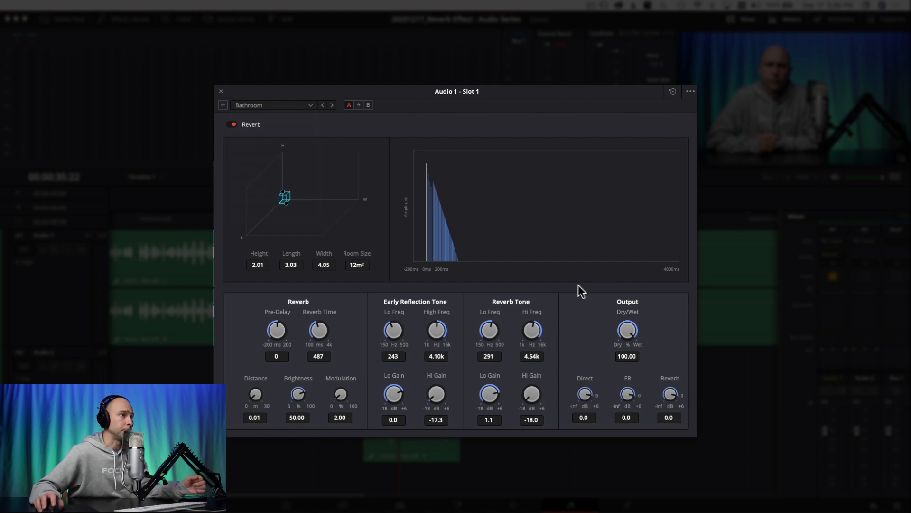
click(232, 125)
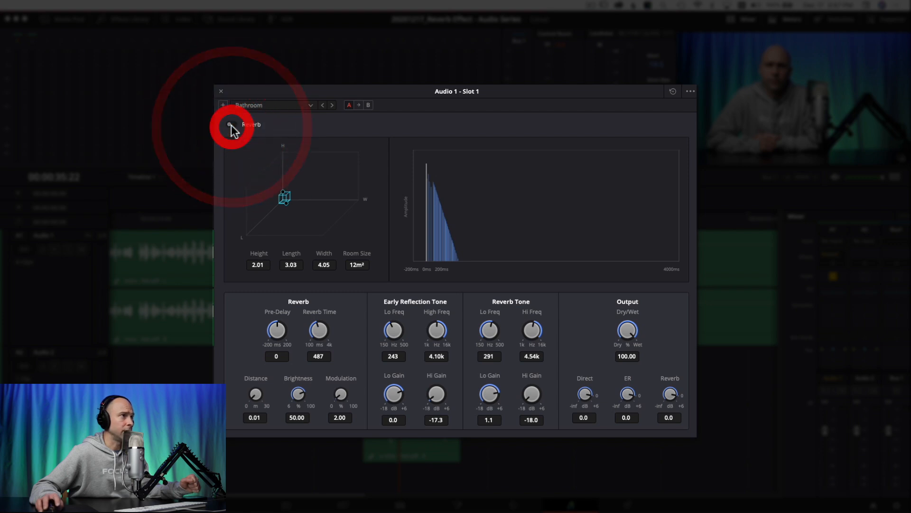
click(230, 125)
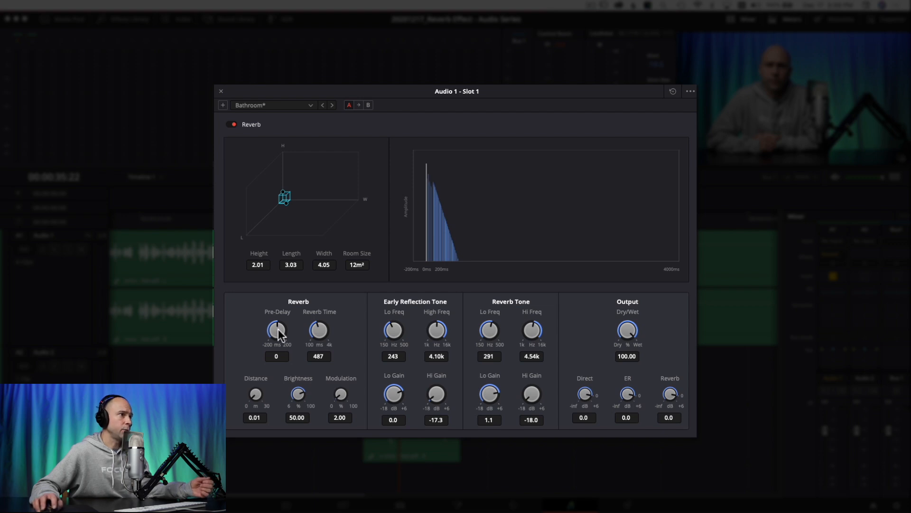
Try negative Pre-Delay values down to -138 ms, resetting Pre-Delay to 0 after the trials.
drag(278, 329, 237, 366)
drag(283, 332, 260, 346)
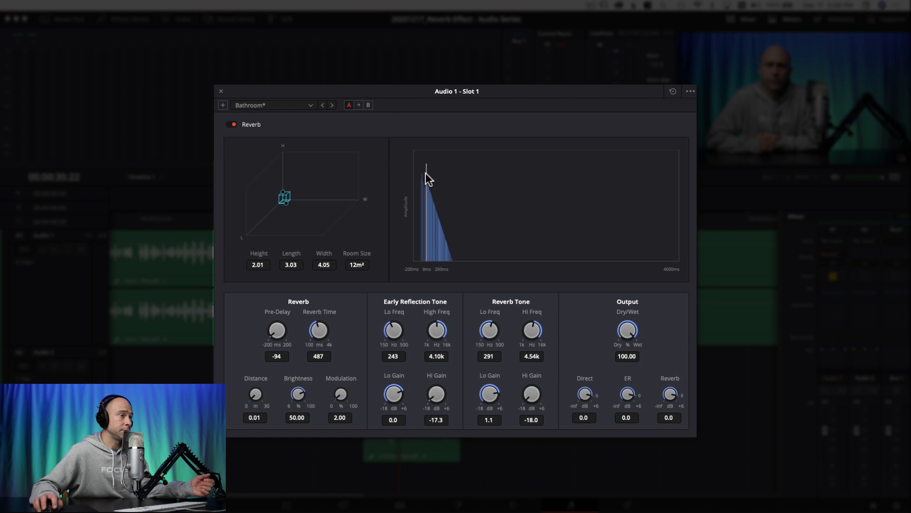
double_click(276, 330)
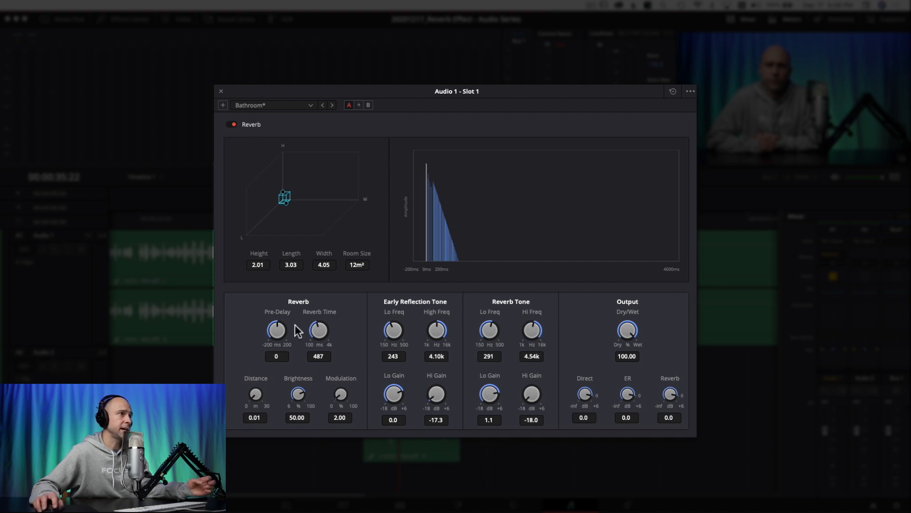
mouse_move(278, 332)
mouse_down()
mouse_move(244, 336)
mouse_move(269, 337)
mouse_up()
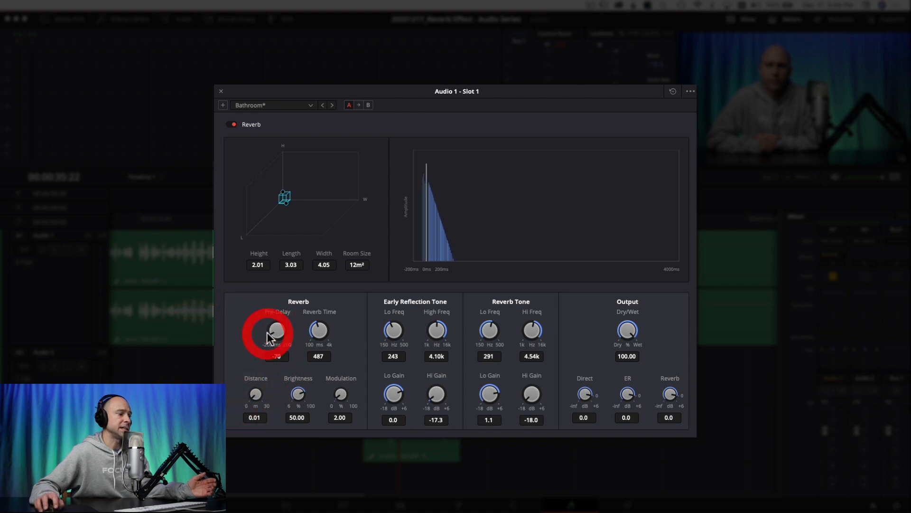
drag(277, 331, 262, 344)
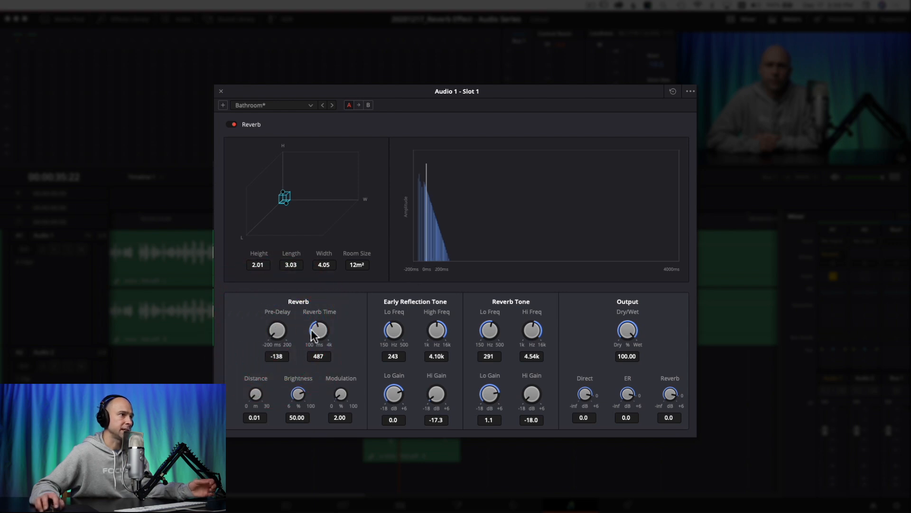
double_click(284, 333)
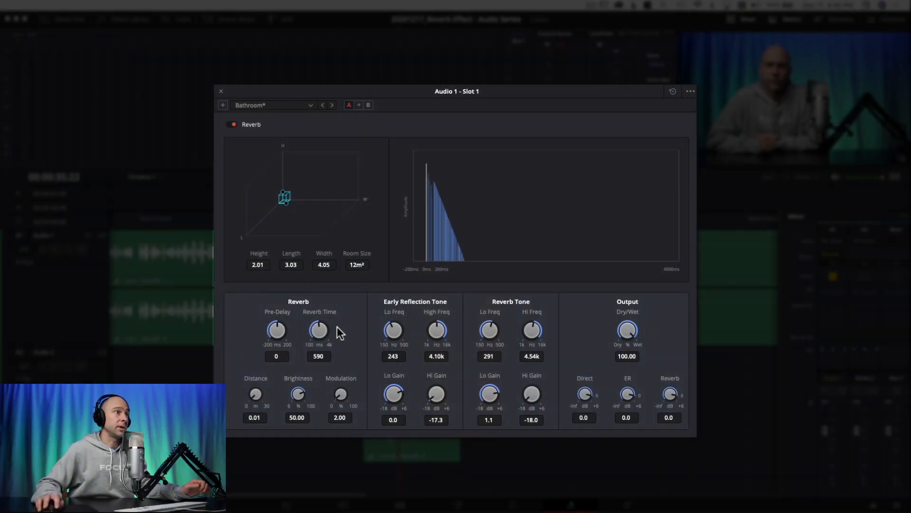
Lower the Reverb Time to 100 ms, and reset it to its default of 950 ms.
drag(338, 327, 259, 365)
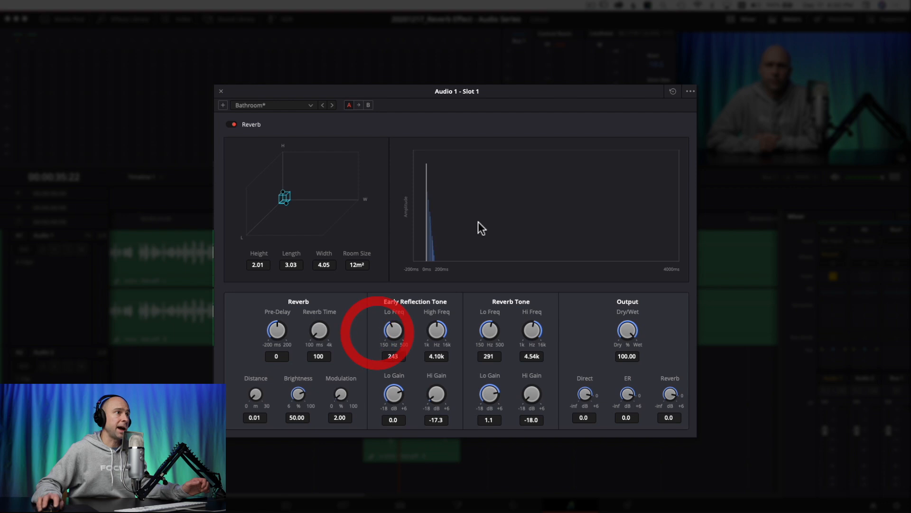
double_click(317, 330)
Reset the reverb Distance to 4.00 m, try Brightness at 100%, and lower Brightness to 6%.
double_click(256, 394)
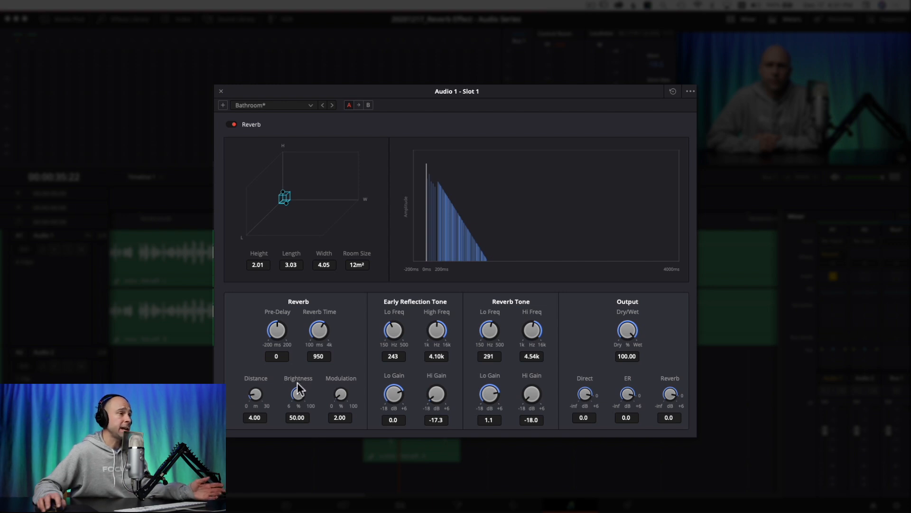
drag(298, 386, 314, 404)
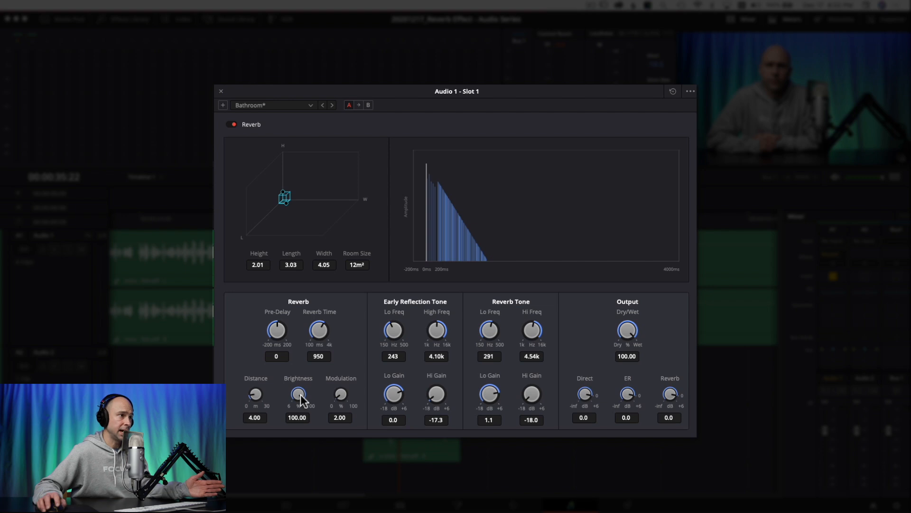
drag(298, 398, 251, 401)
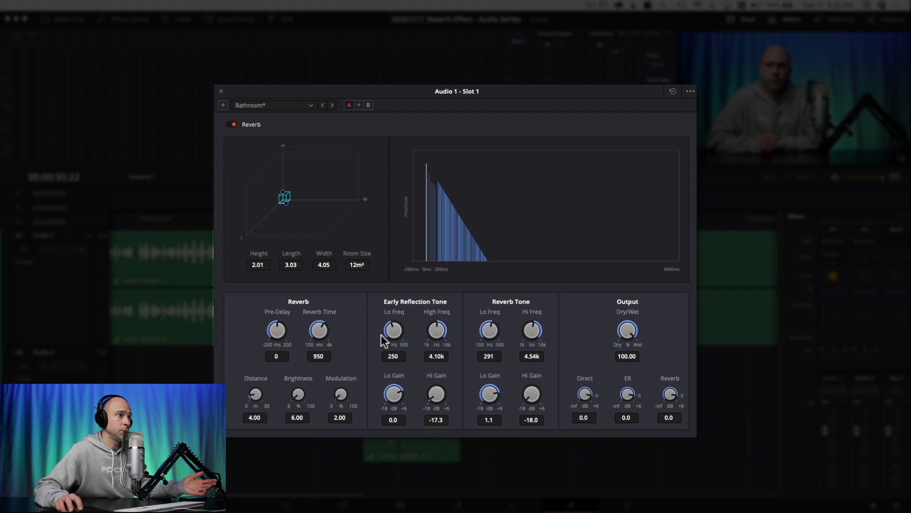
Set the Early Reflection Tone's Lo Freq to 265 Hz, and adjust and reset its Lo Gain and Hi Gain to 0.0 dB.
drag(406, 335, 400, 361)
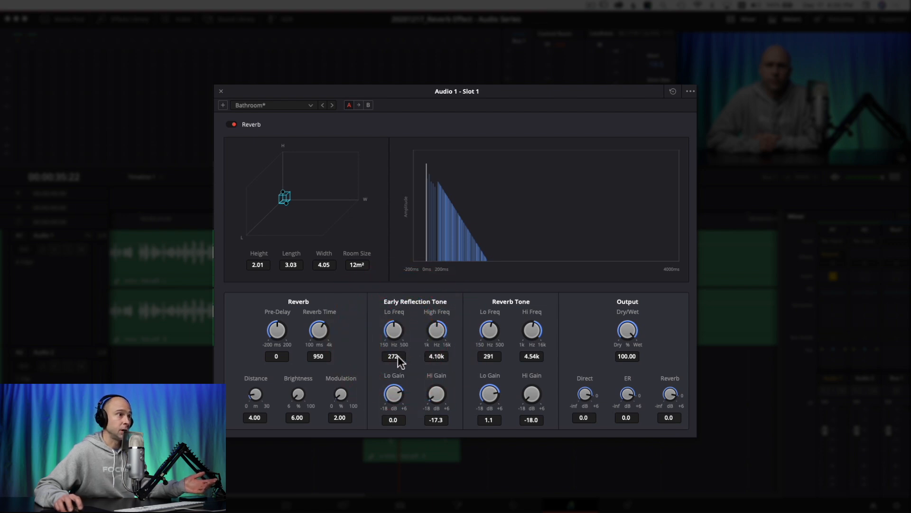
drag(394, 333, 387, 336)
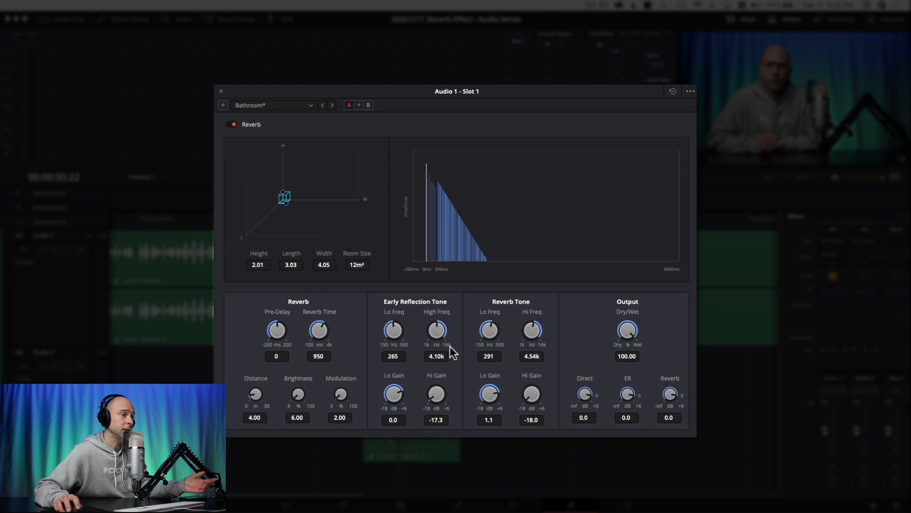
mouse_move(396, 393)
mouse_down()
mouse_move(387, 398)
mouse_move(454, 389)
mouse_move(437, 394)
mouse_up()
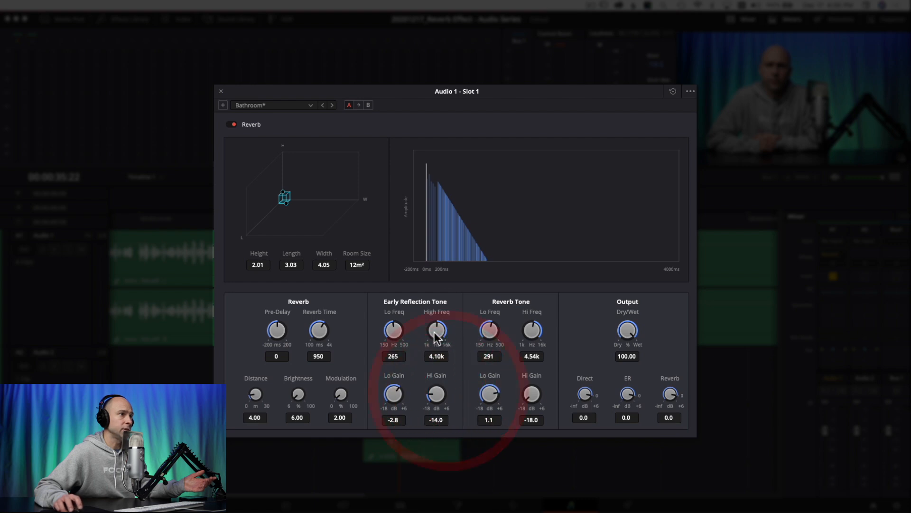
click(438, 392)
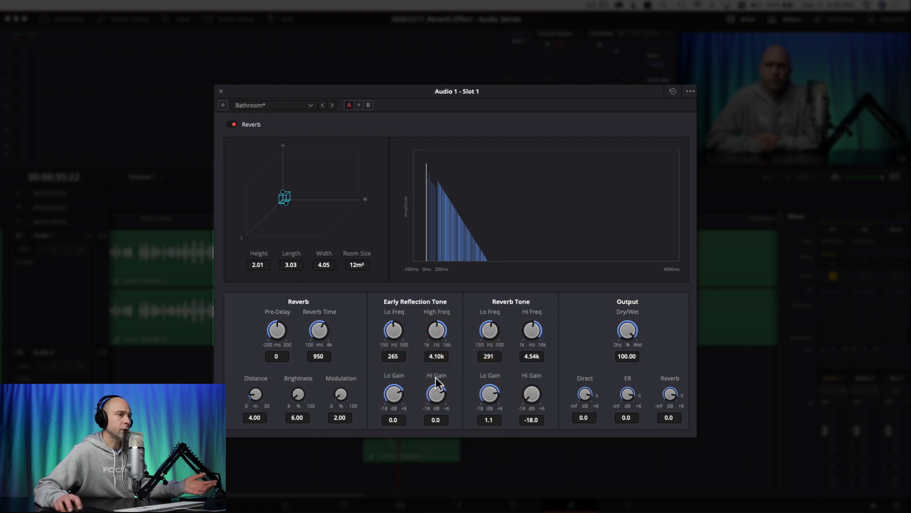
Try the Early Reflection Tone's Hi Gain at -8.5 dB, return it to about -0.1 dB, and raise the Reverb Tone's Hi Gain to -14.4 dB.
drag(436, 392, 392, 396)
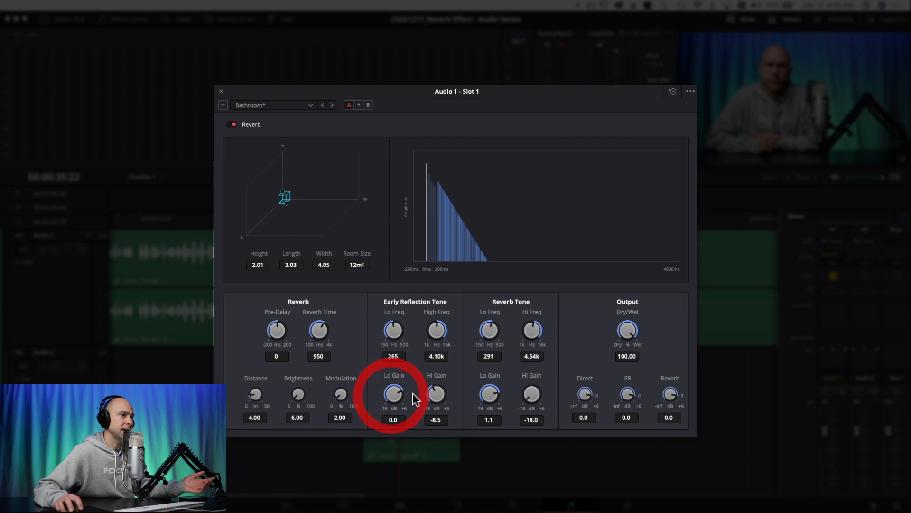
click(436, 393)
double_click(436, 392)
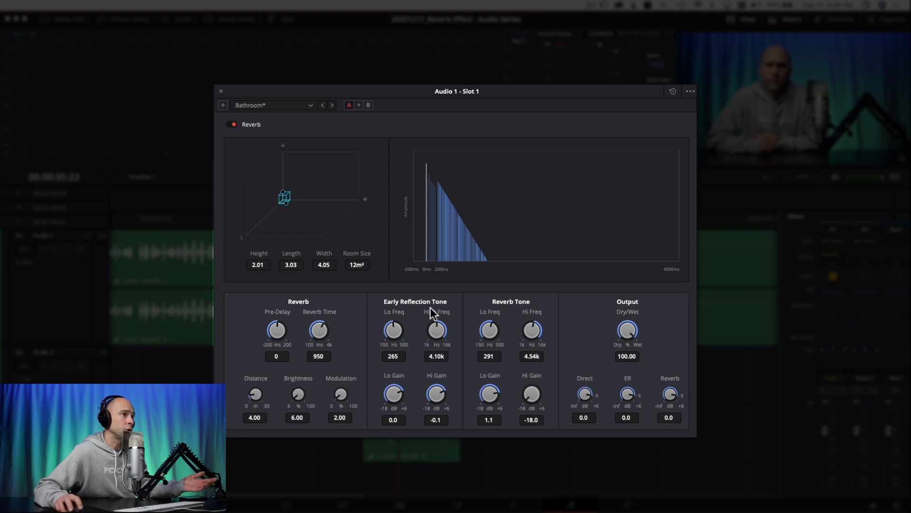
click(430, 239)
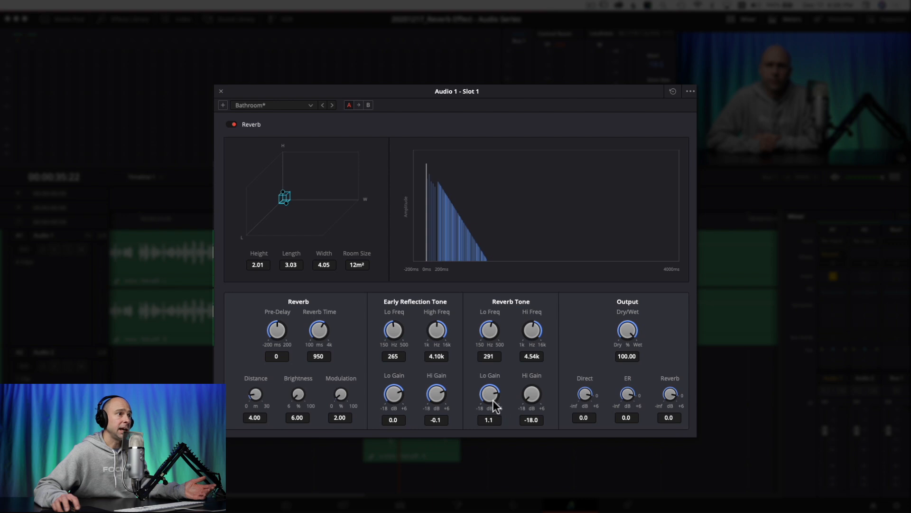
mouse_move(533, 392)
mouse_down()
mouse_move(510, 349)
mouse_move(516, 374)
mouse_up()
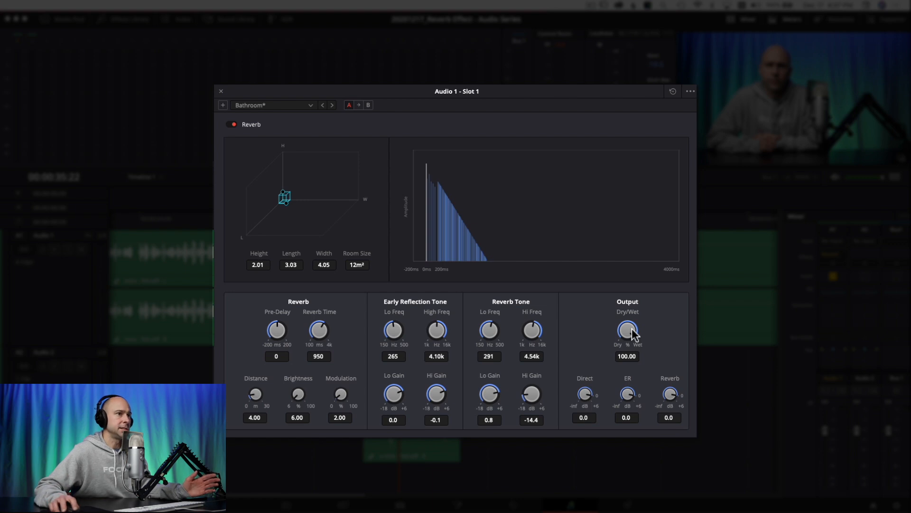
Try the output Dry/Wet at 0% and return it to 100%, and lower the Direct level and reset it to 0.0 dB.
drag(630, 335, 519, 335)
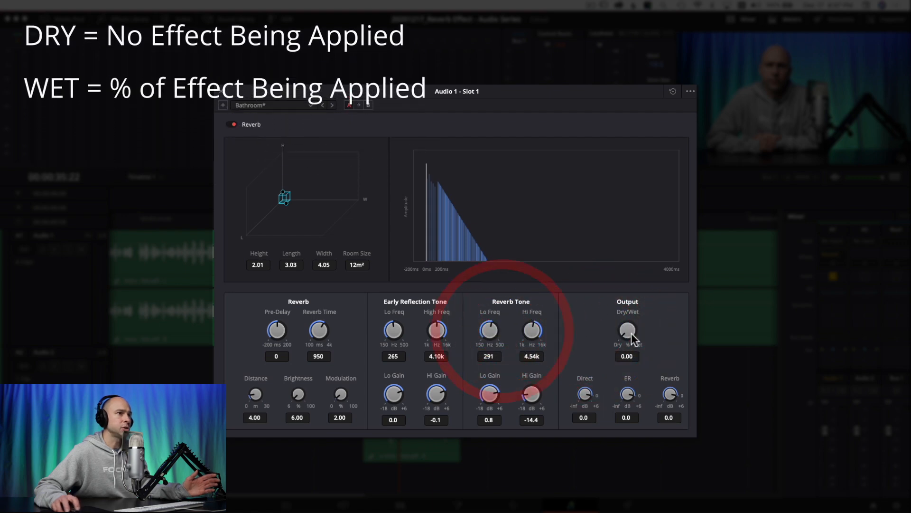
drag(631, 333, 710, 372)
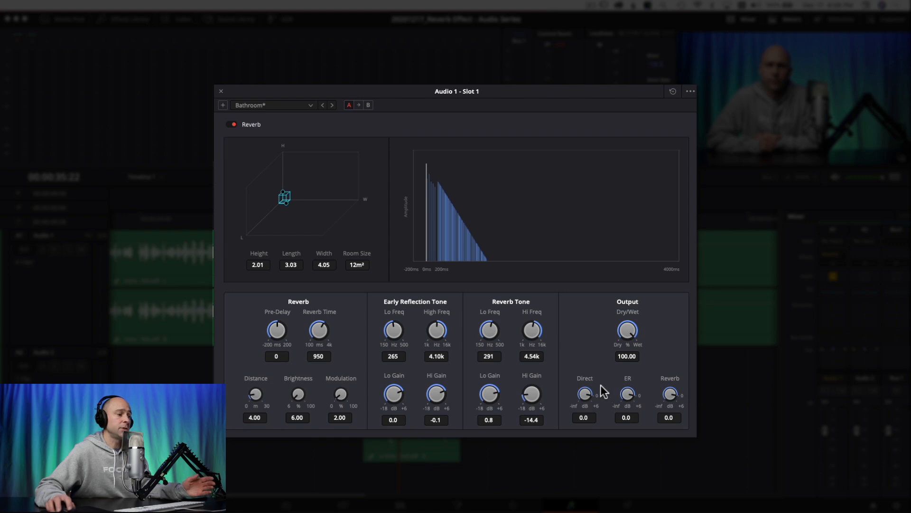
drag(572, 400, 534, 401)
double_click(585, 396)
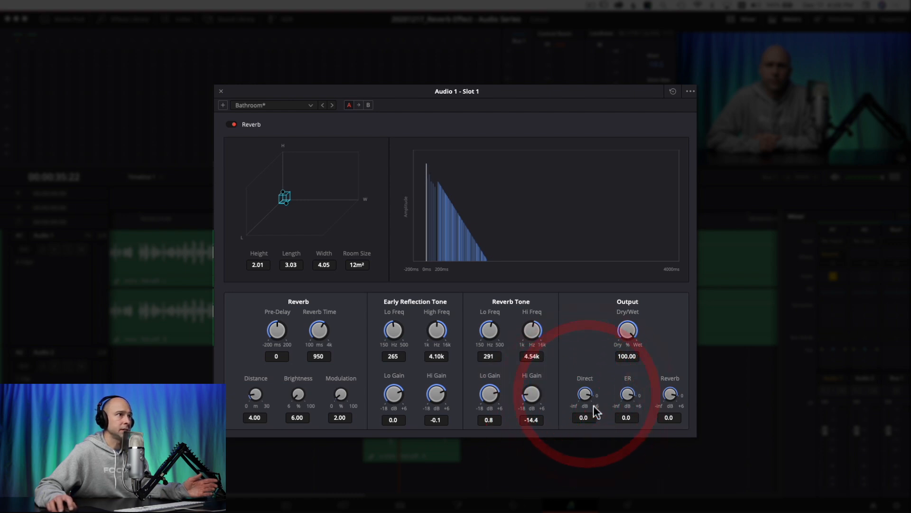
mouse_move(590, 400)
mouse_down()
mouse_move(527, 400)
mouse_move(580, 398)
mouse_up()
click(588, 396)
double_click(588, 396)
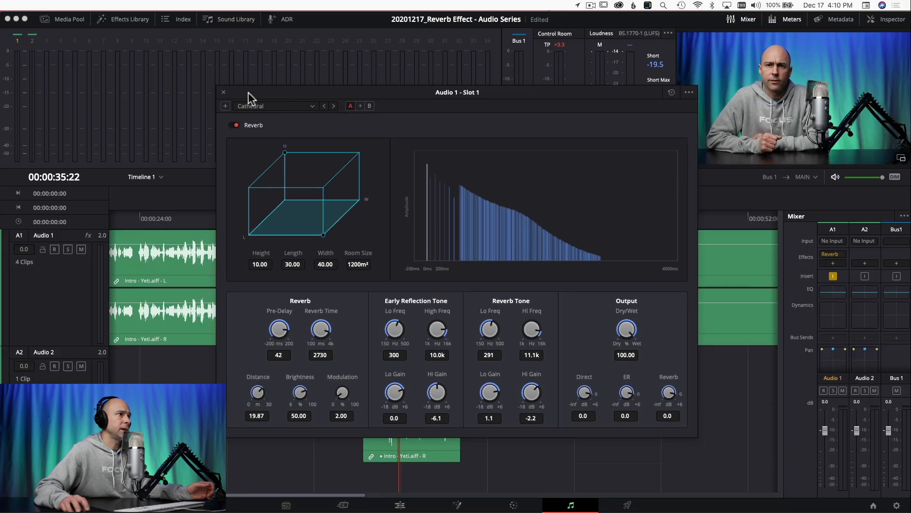
Enable loop playback and range-select the Audio 1 clip from 00:00:27:18 to 00:00:34:05, keeping the reverb window clear of it.
drag(249, 92, 603, 99)
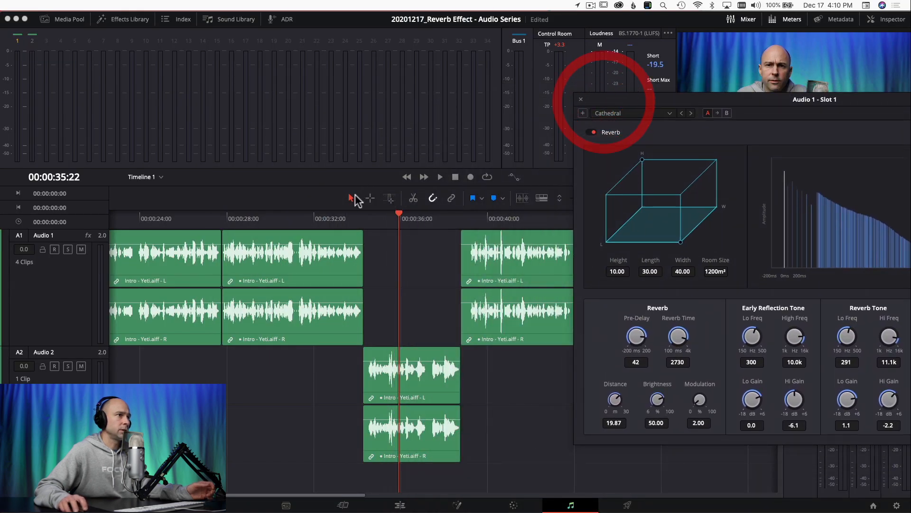
click(487, 178)
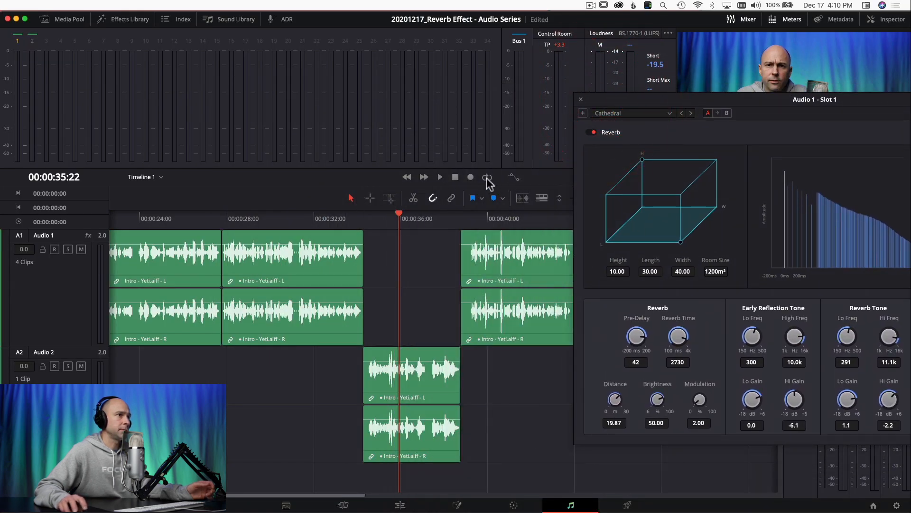
click(390, 198)
drag(356, 363, 221, 228)
drag(700, 99, 520, 125)
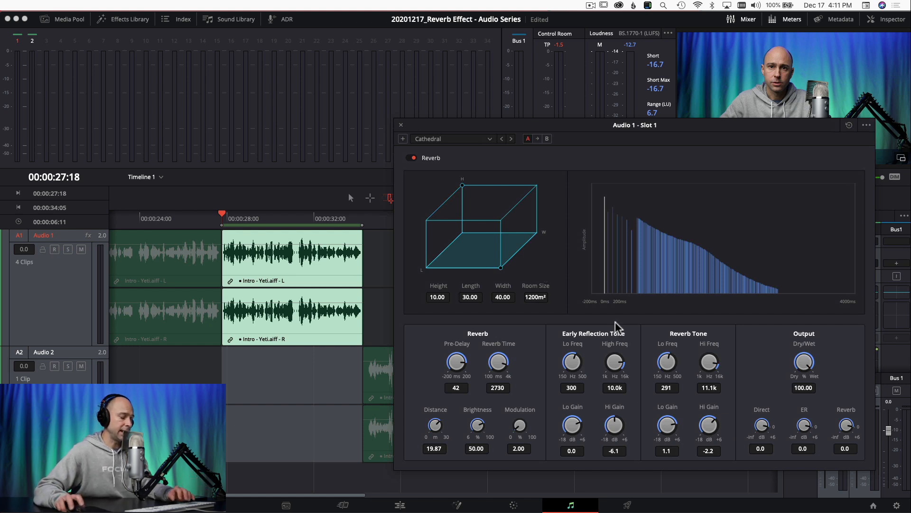
Audition the looped Audio 1 clip with the Cathedral preset, and lower the reverb's Dry/Wet to about 49%.
key(space)
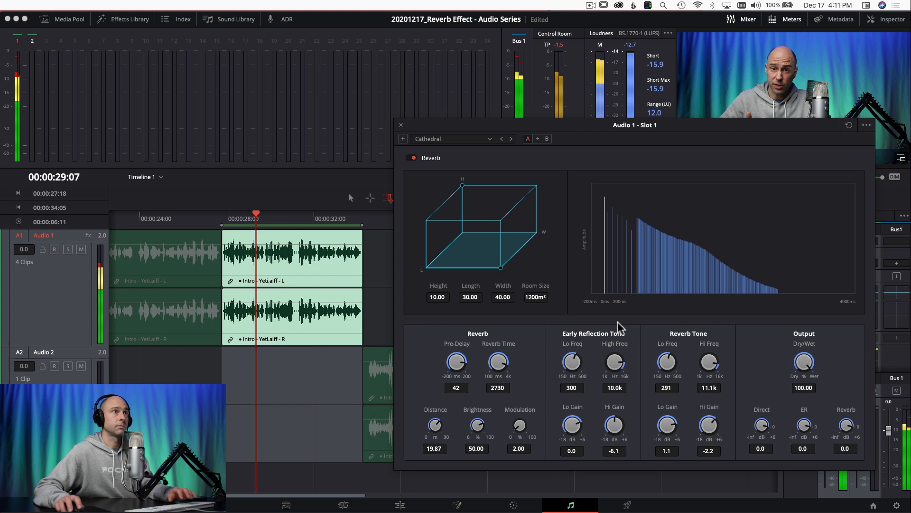
key(space)
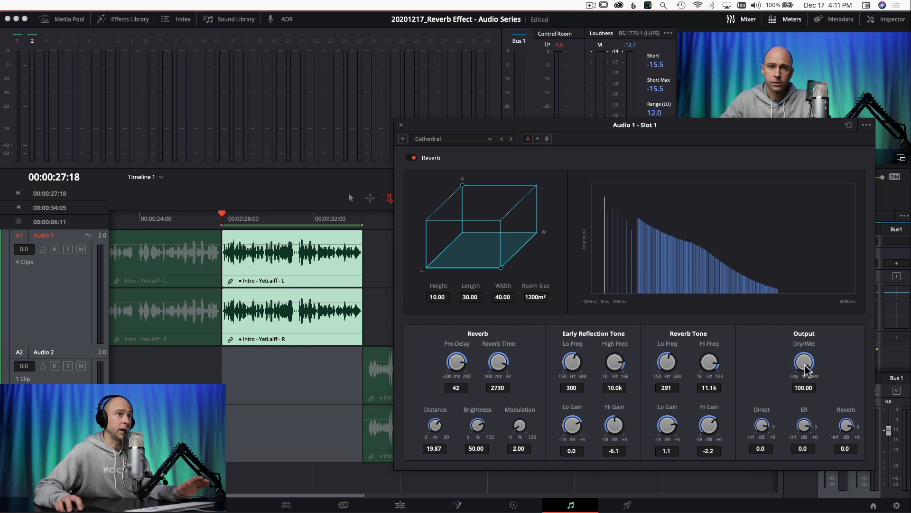
drag(807, 366, 742, 370)
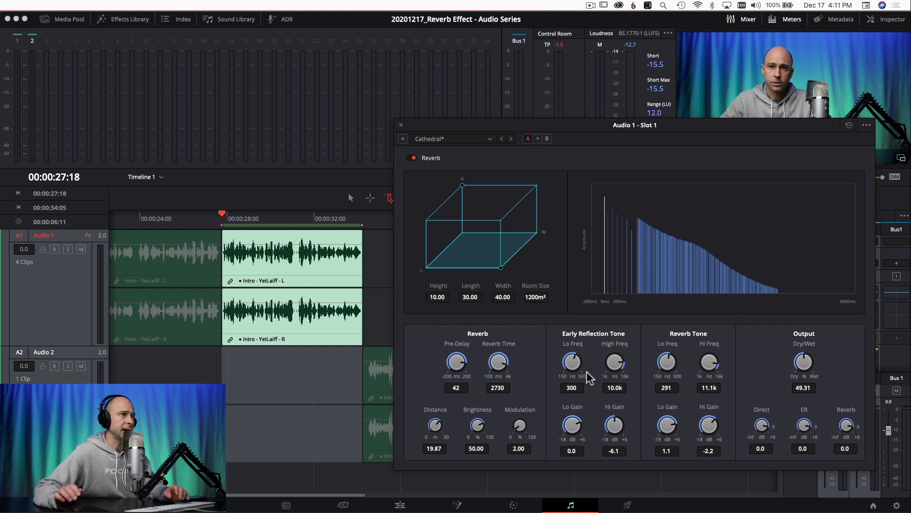
Play the looped clip again while adjusting the Dry/Wet mix and the output Reverb level, and stop playback.
key(space)
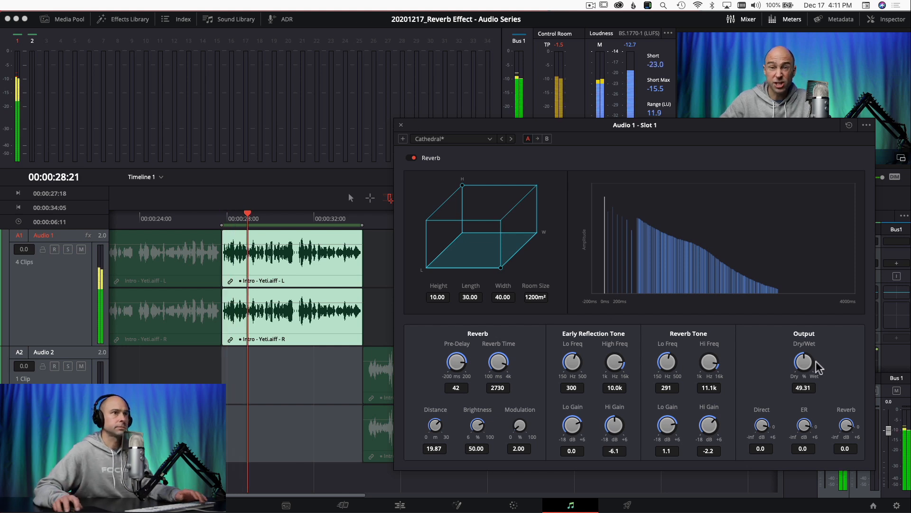
drag(805, 366, 803, 367)
drag(848, 427, 874, 432)
key(space)
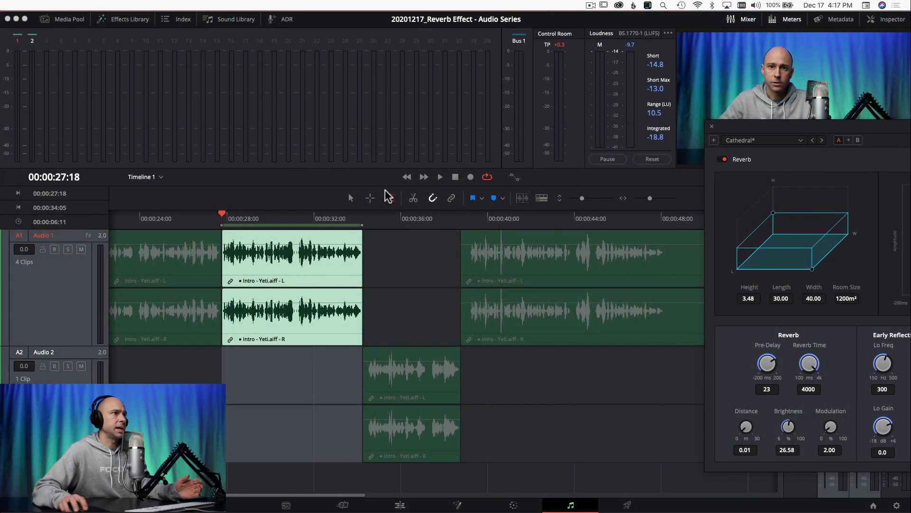
Range-select the Audio 2 clip from 00:00:34:08 to 00:00:38:17, and choose the Studio1 preset for the Audio 1 reverb.
click(389, 198)
drag(456, 330, 366, 433)
drag(759, 133, 248, 70)
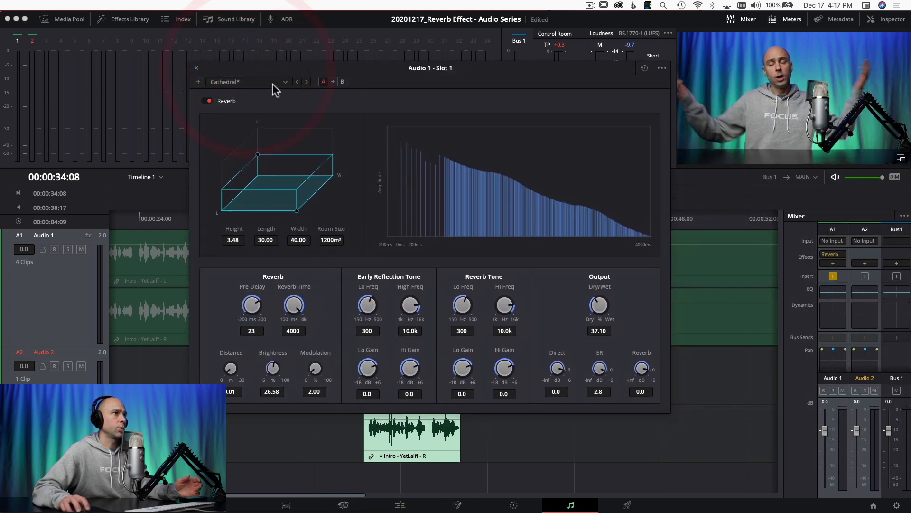
click(286, 83)
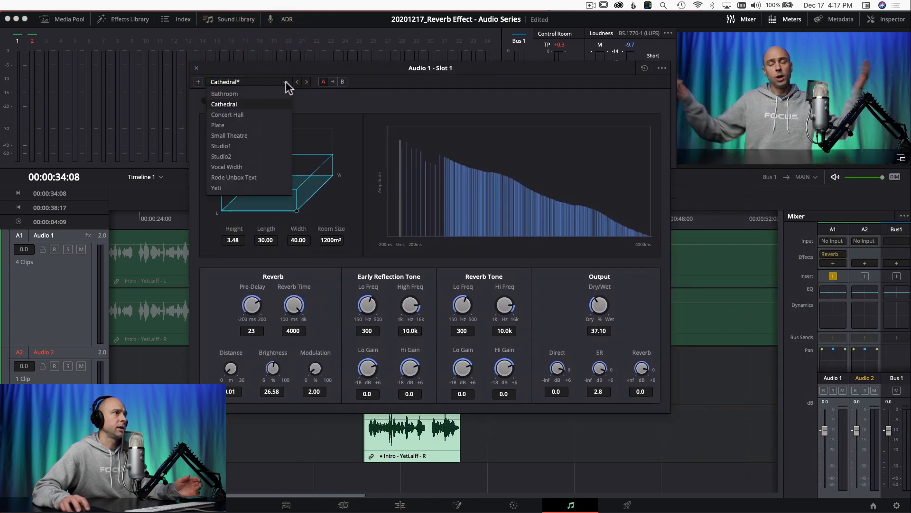
click(246, 147)
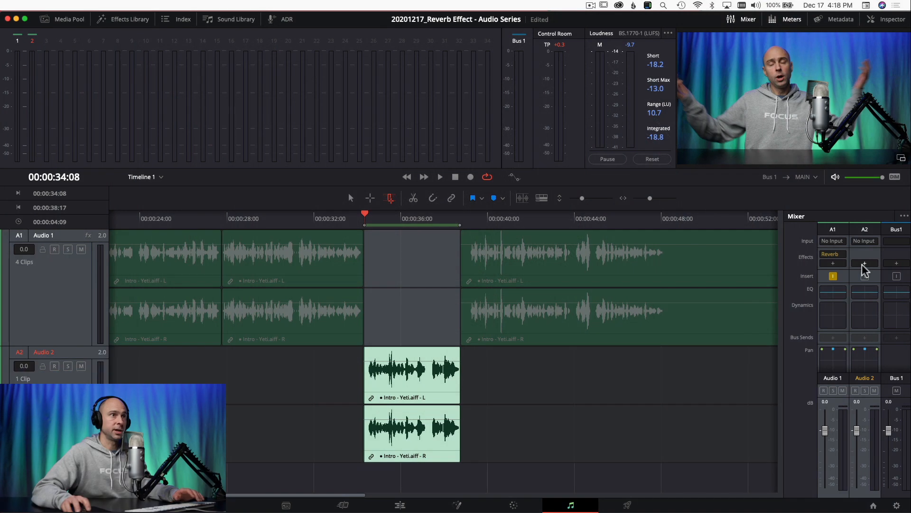
Add the Fairlight FX Reverb effect to the Audio 2 track and load its Studio1 preset.
click(865, 263)
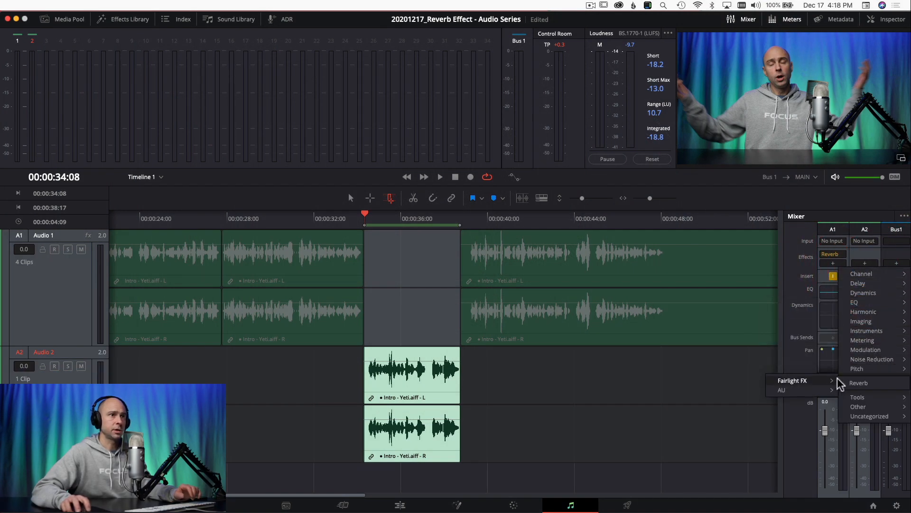
click(860, 383)
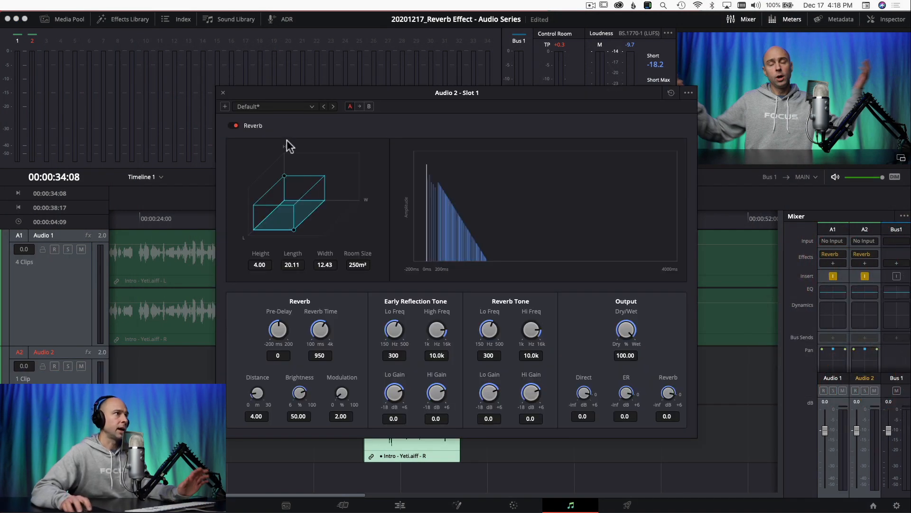
click(283, 106)
click(260, 170)
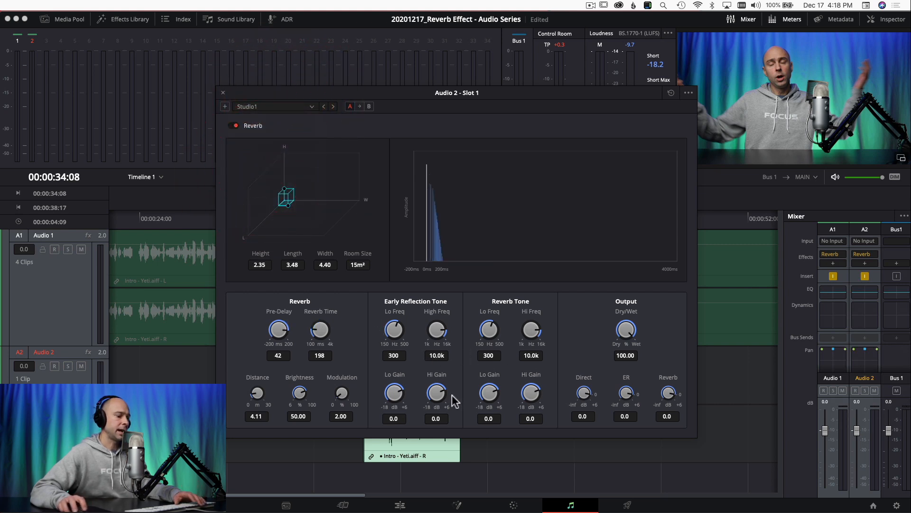
Play the looped Audio 2 clip and lower its reverb's Dry/Wet to about 10.8%.
key(space)
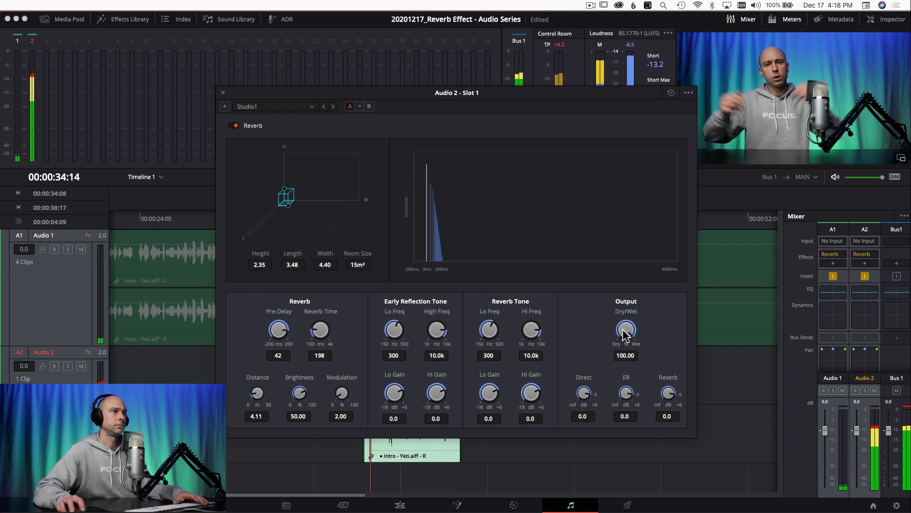
drag(626, 329, 559, 338)
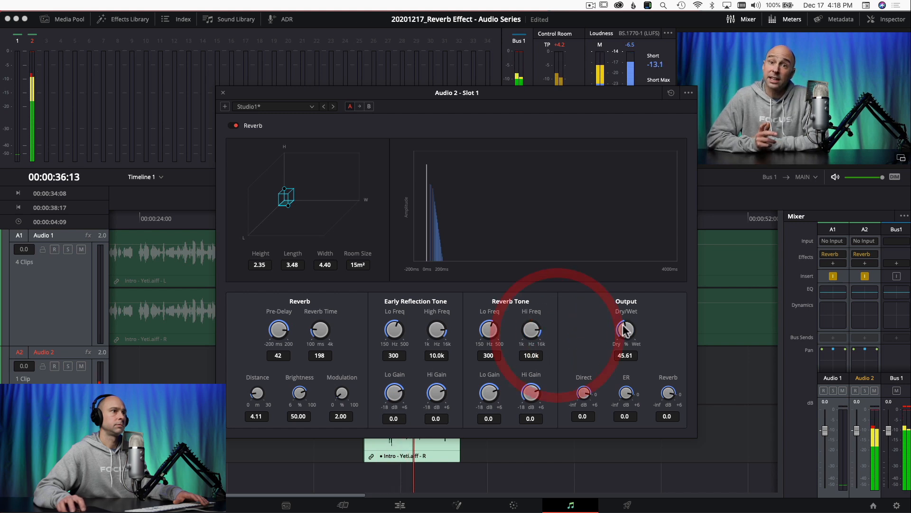
drag(622, 328, 596, 334)
drag(620, 327, 605, 334)
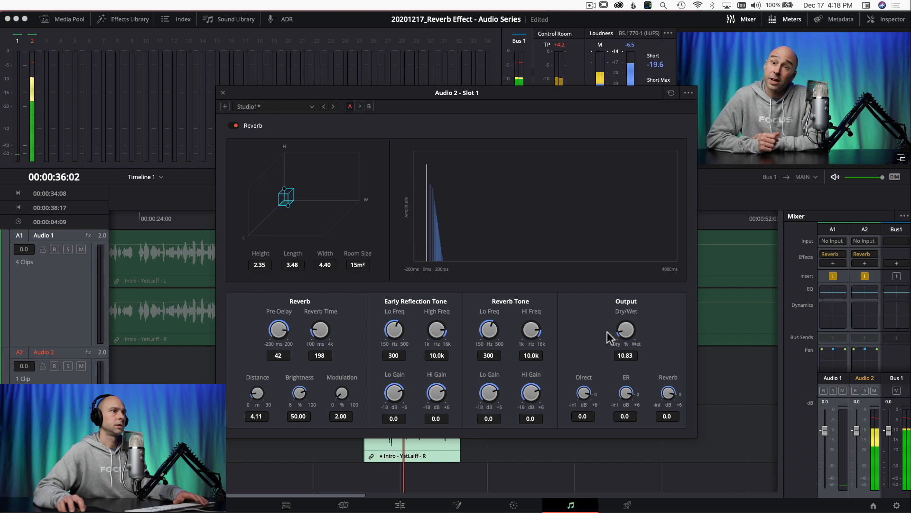